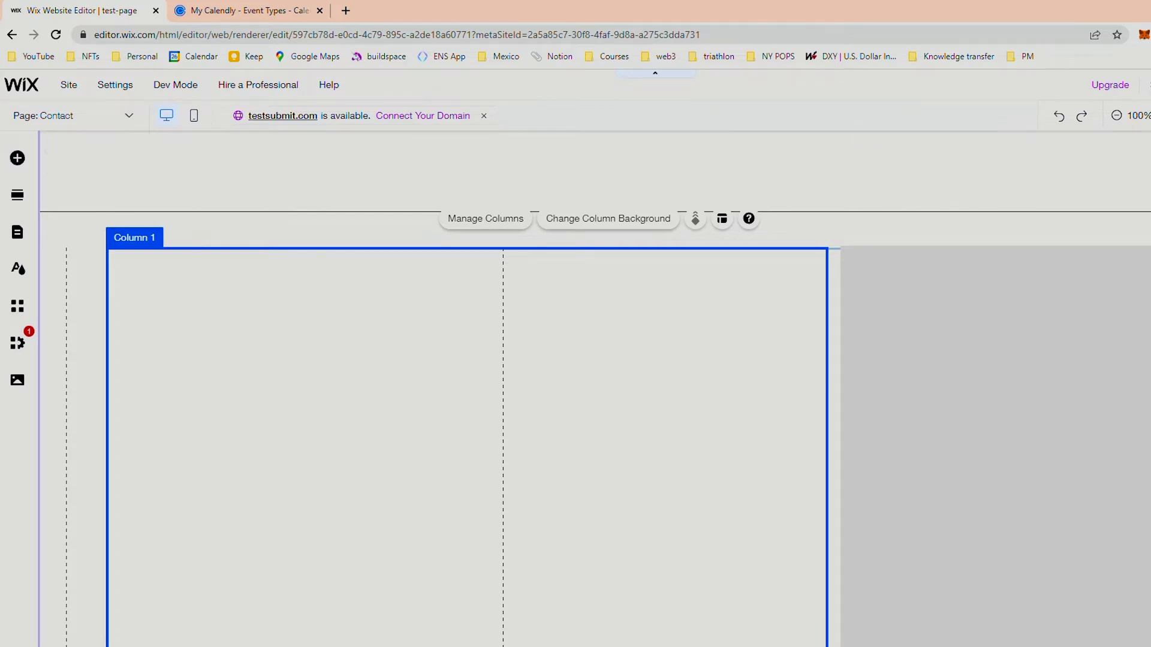
- Add an empty Embed HTML element from Popular Embeds to the Contact page
click(17, 157)
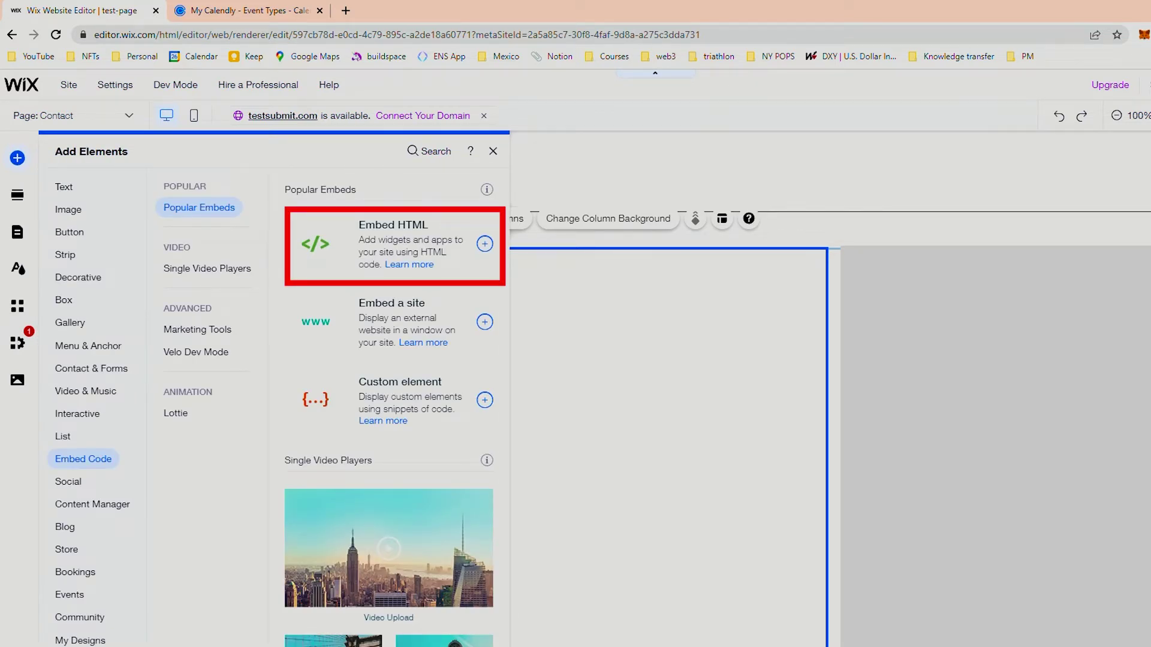
click(393, 243)
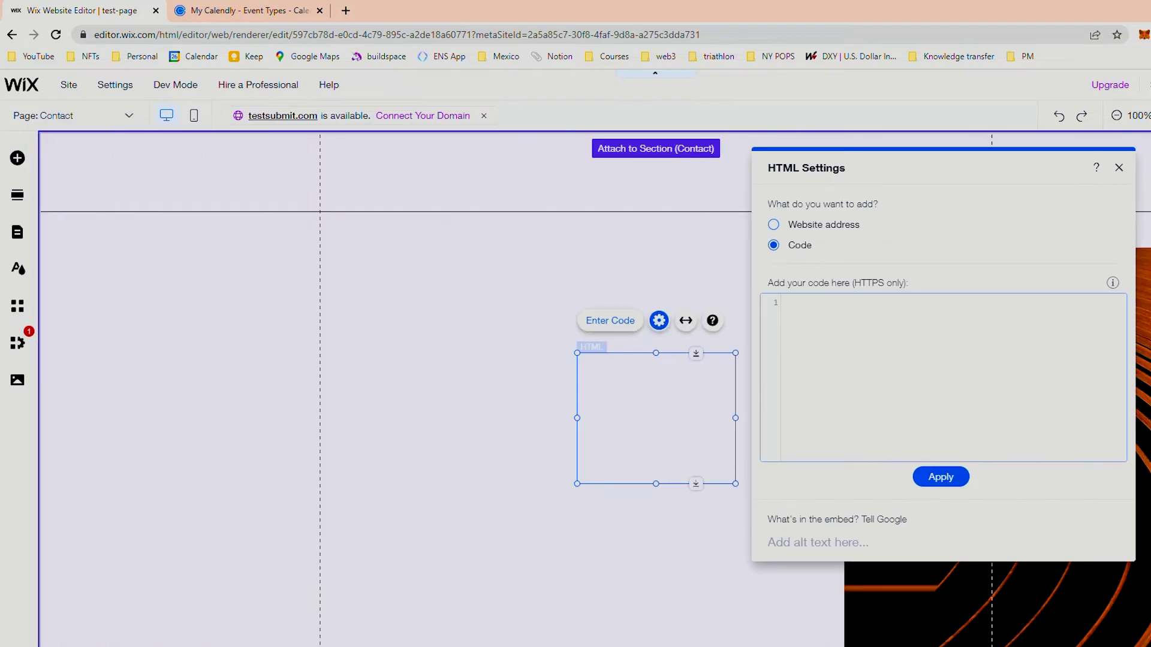
- Move the HTML box into Column 1, apply the pasted Calendly inline code, and enlarge it
drag(655, 418, 187, 321)
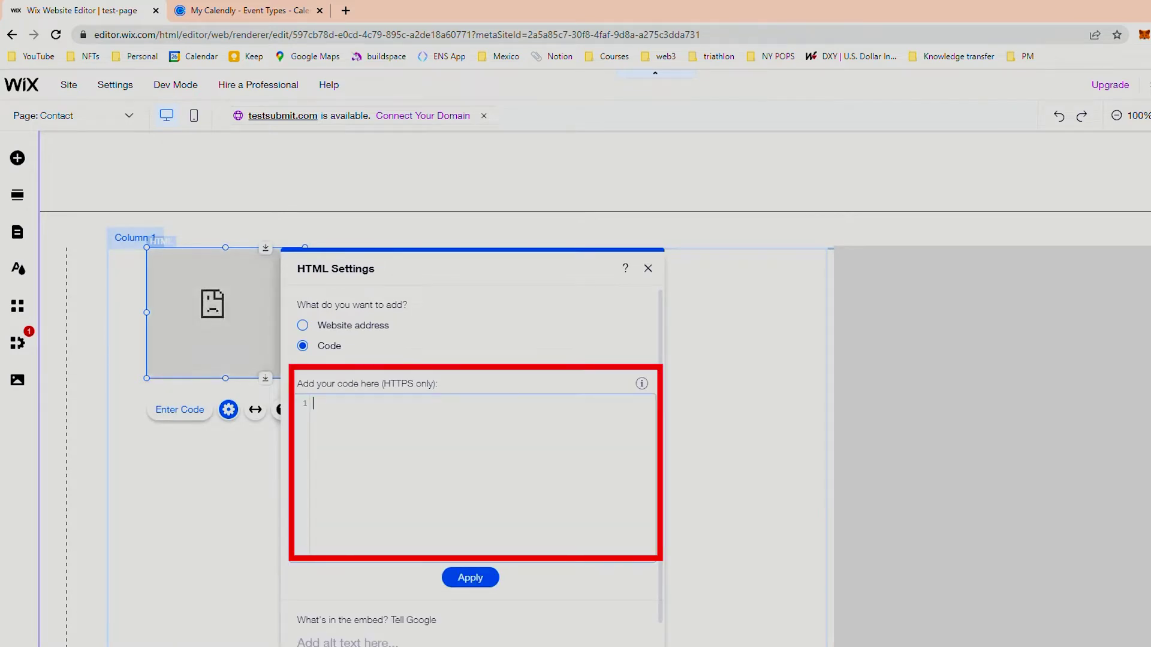
key(ctrl+v)
click(469, 577)
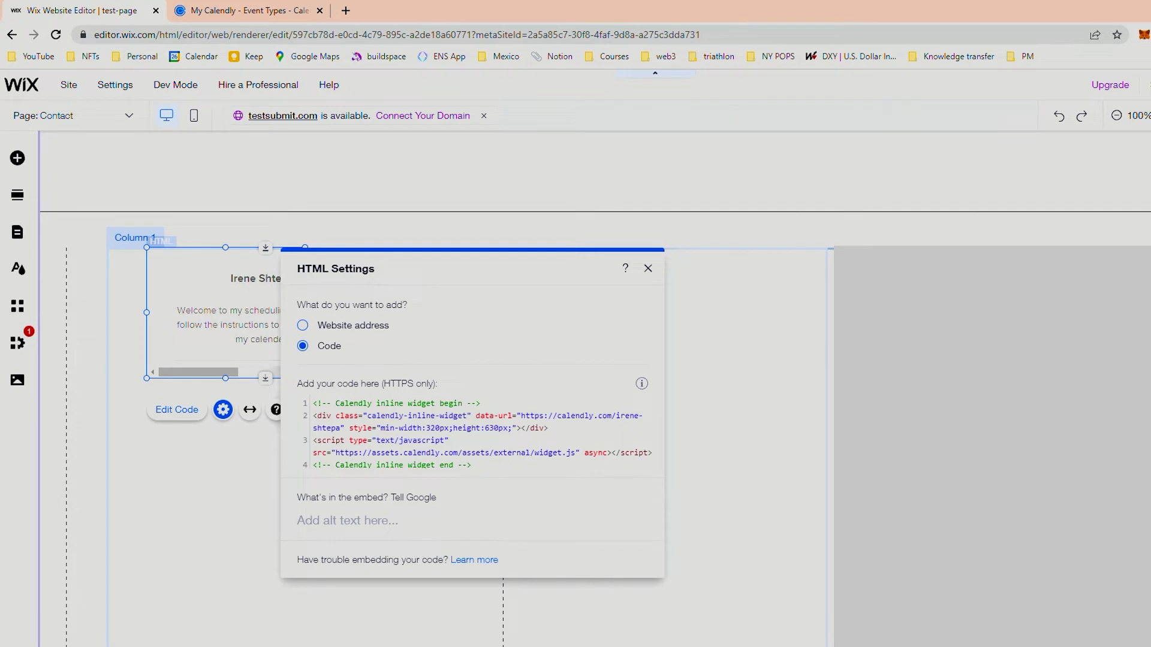
key(Escape)
drag(305, 378, 503, 476)
drag(325, 478, 325, 646)
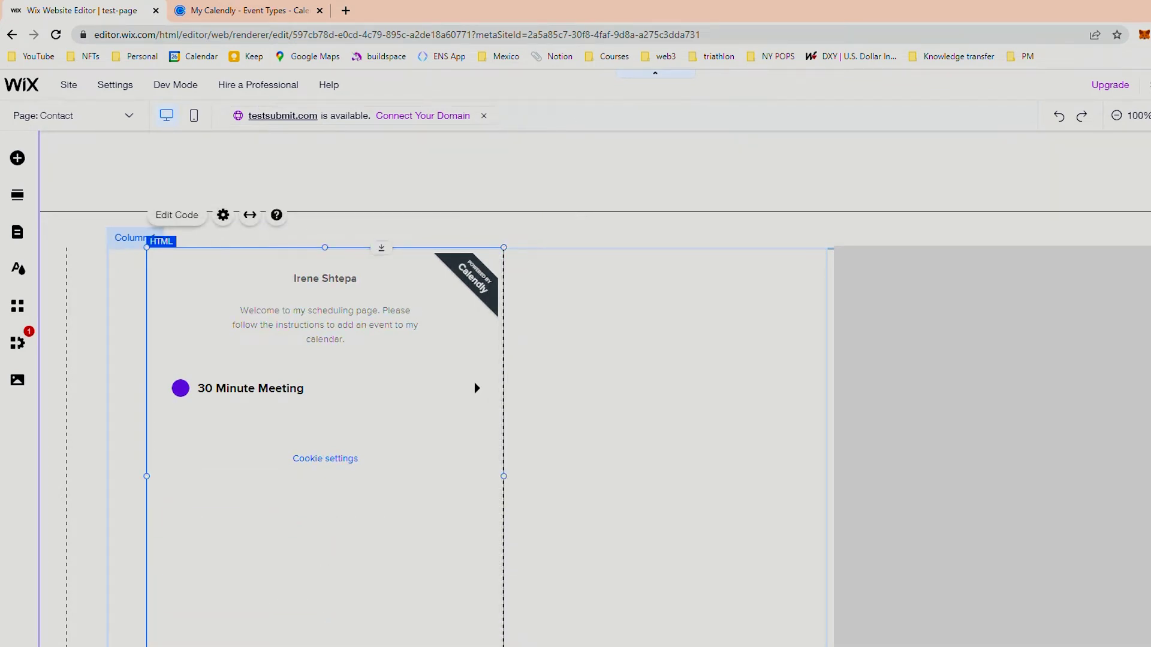
- Preview the Contact page and show the widget's available times for September 13, 2022
key(ctrl+shift+p)
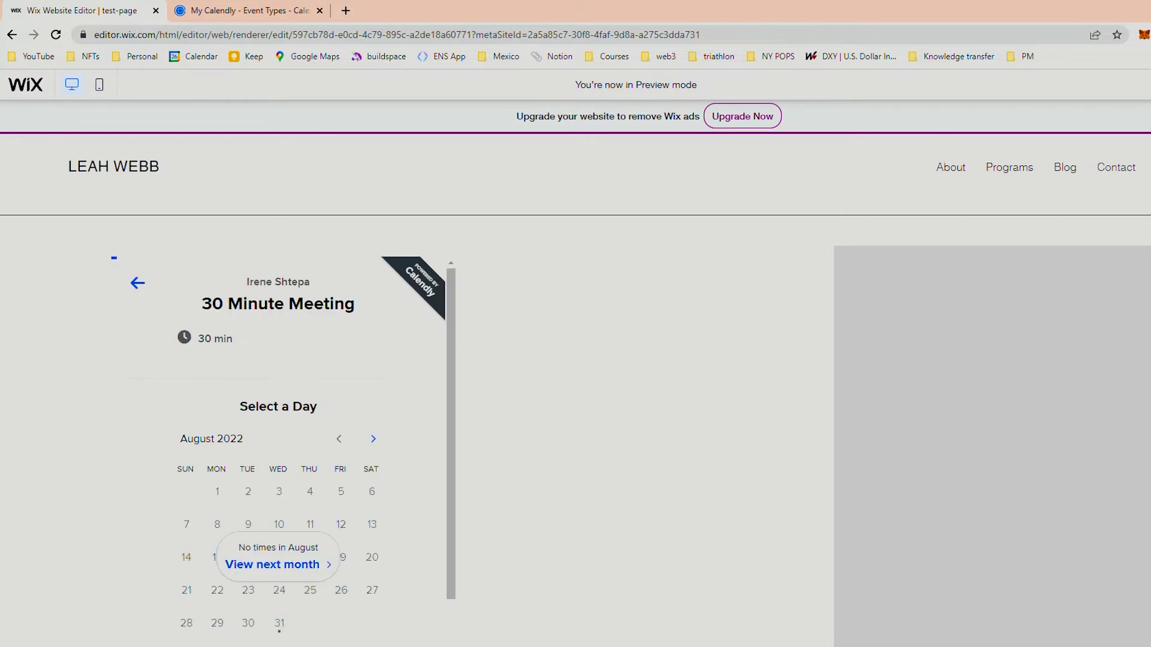
click(373, 438)
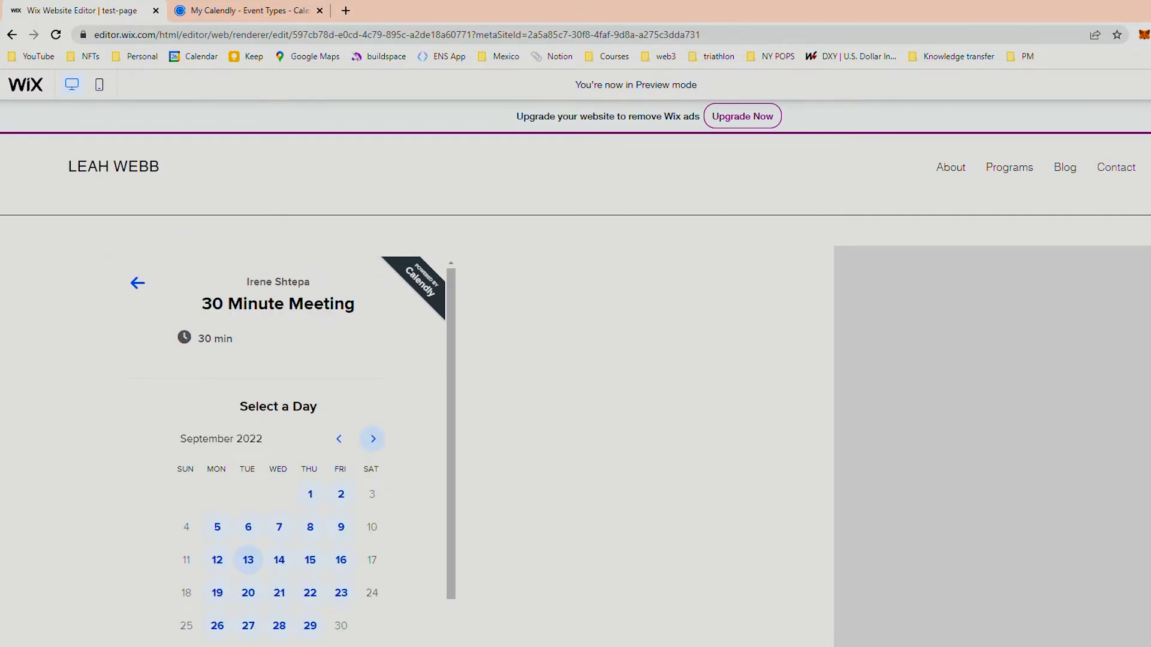
click(248, 561)
scroll(278, 443, down, 3)
scroll(278, 441, down, 2)
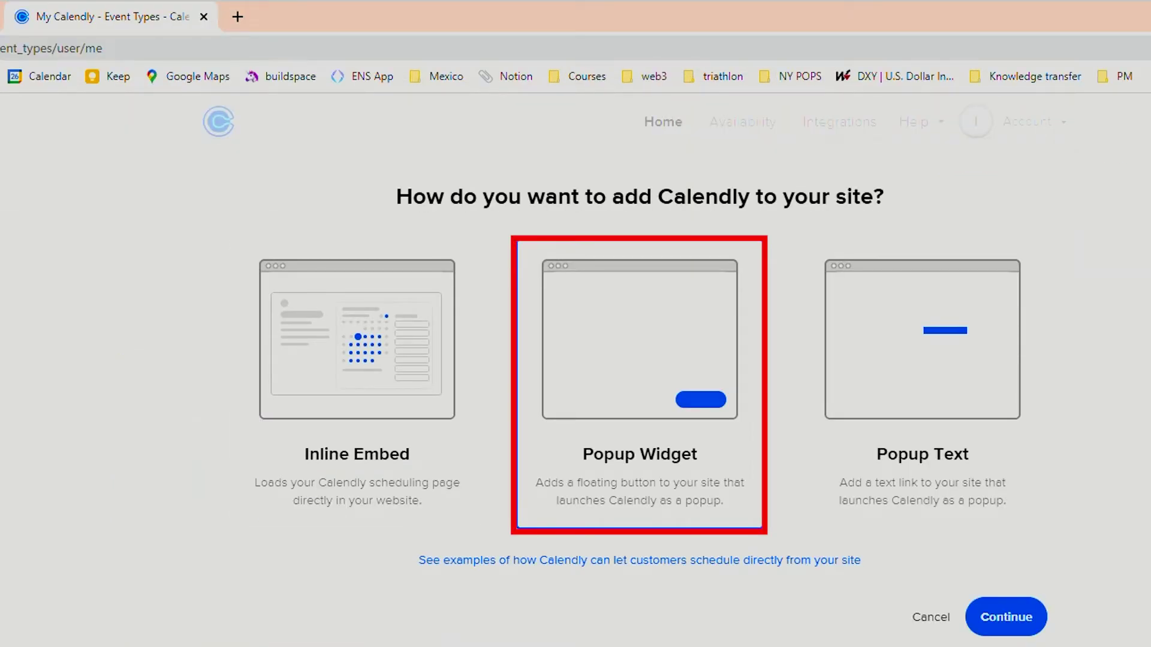
- Choose Calendly's Popup Widget option and copy all of its embed code
click(1005, 617)
key(ctrl+a)
key(ctrl+c)
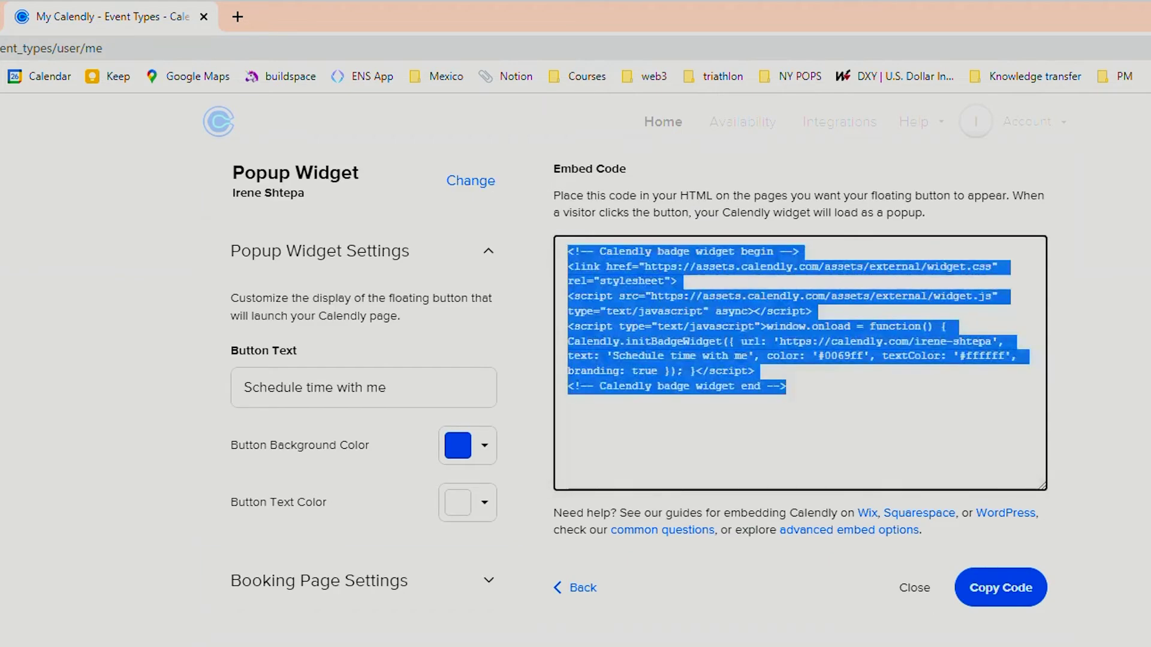
click(999, 587)
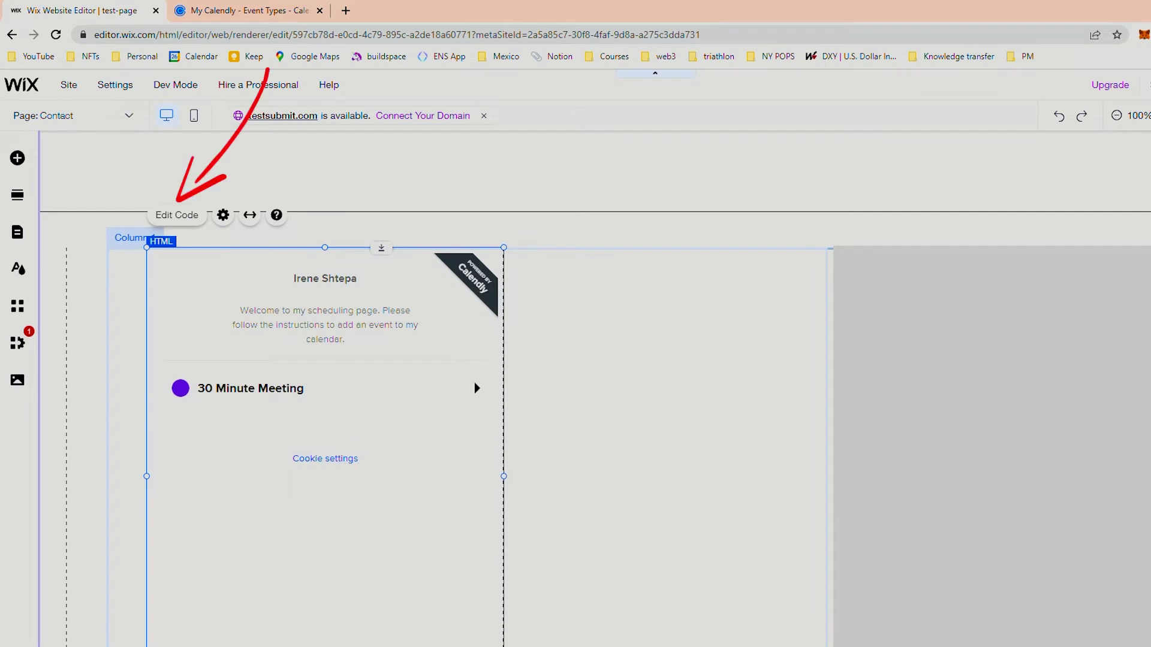
- Replace the HTML element's inline code with the popup widget code and test the 30 Minute Meeting popup
click(223, 215)
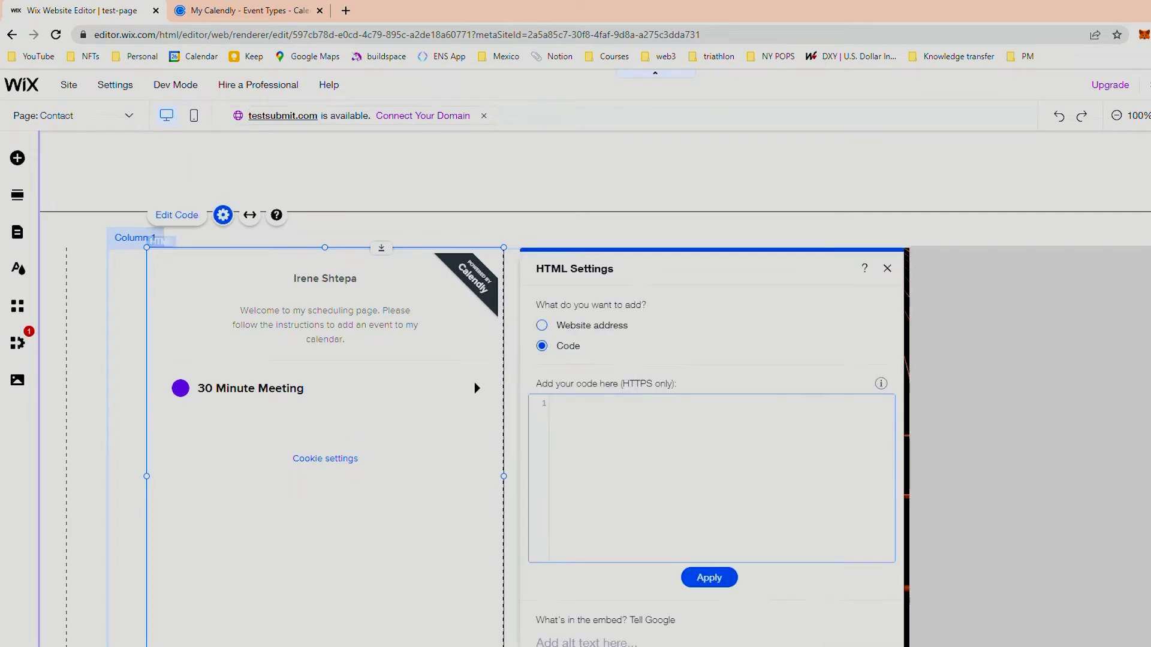
key(ctrl+a)
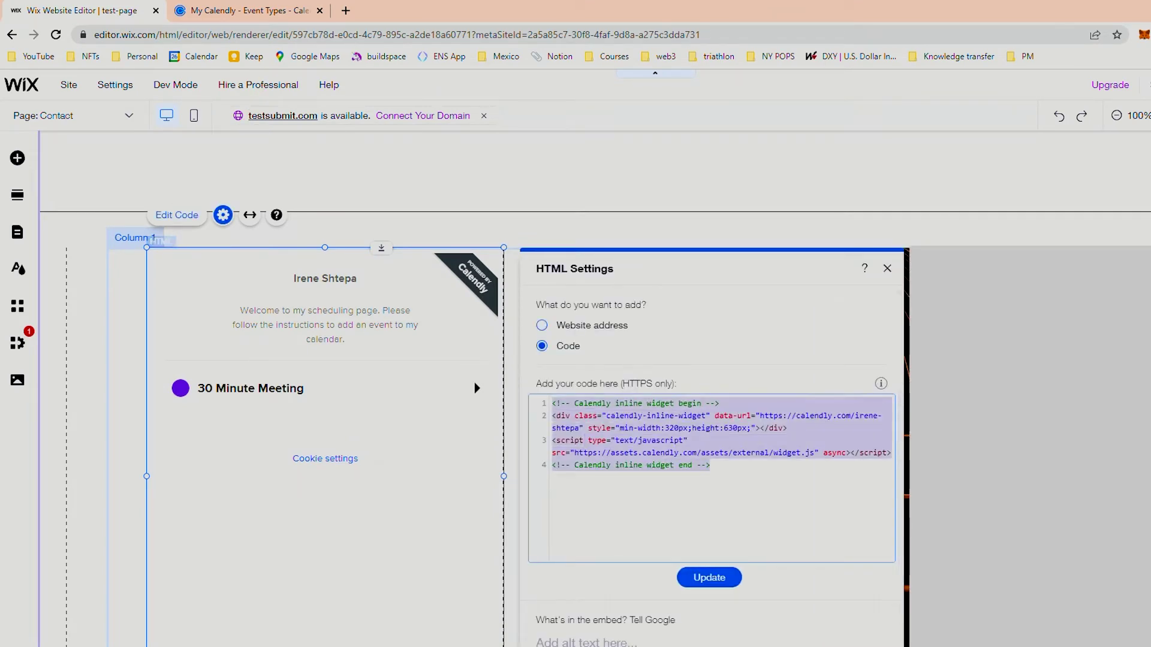
key(ctrl+v)
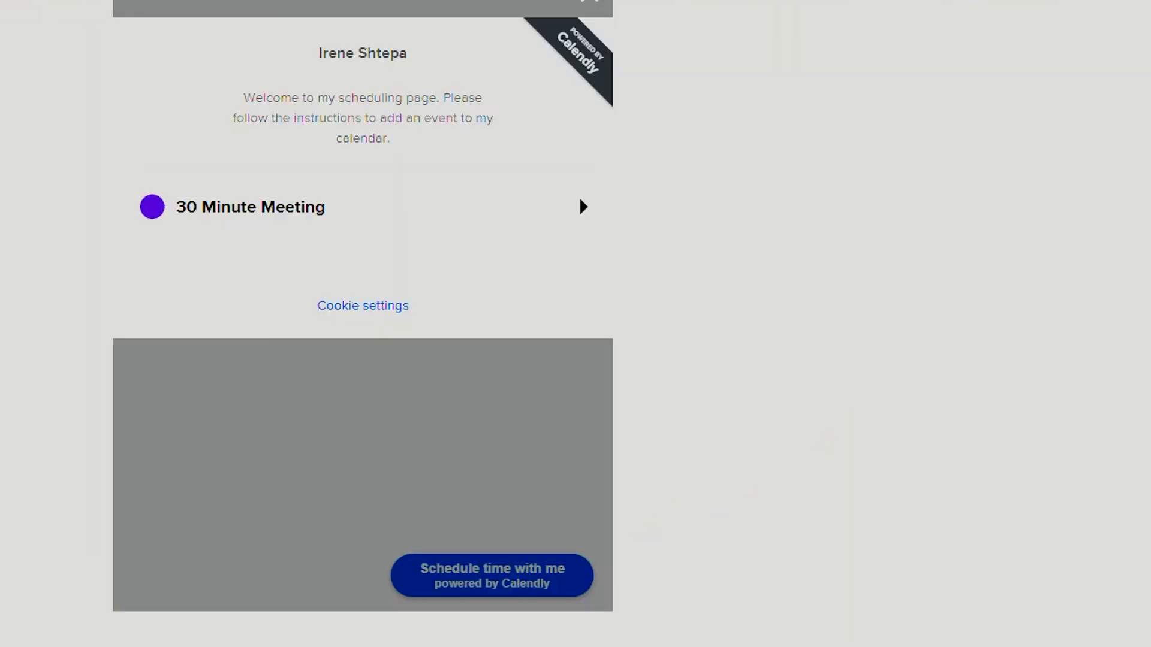
click(360, 207)
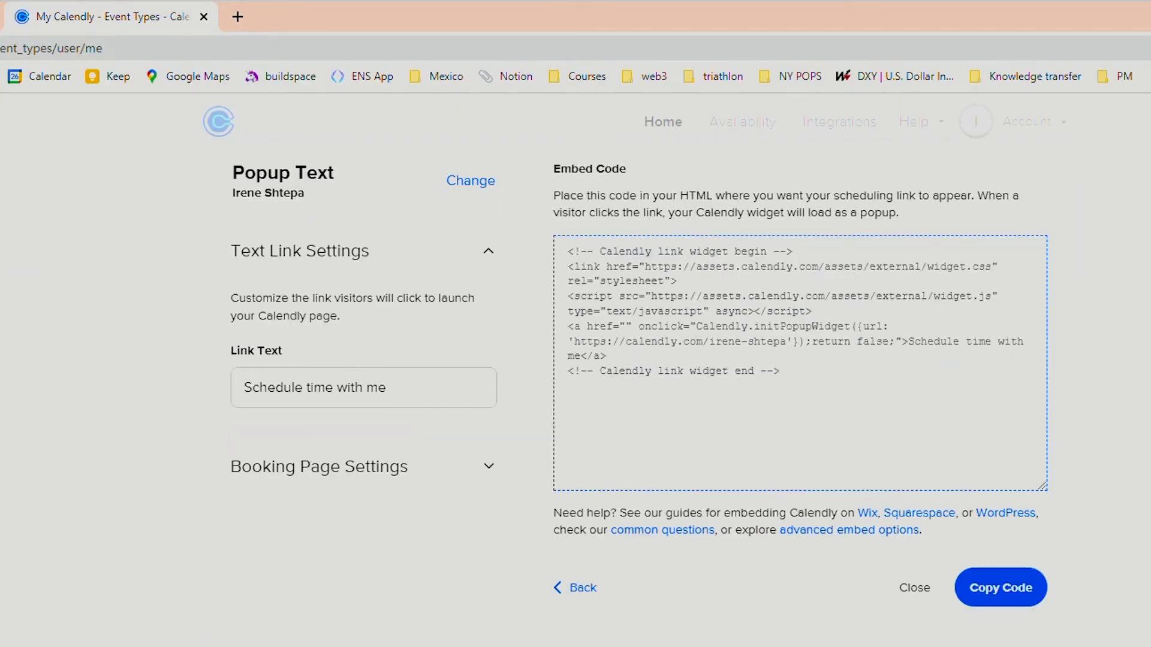
- Select the default popup text link wording so it can be replaced with 'Book a meeting'
key(Tab)
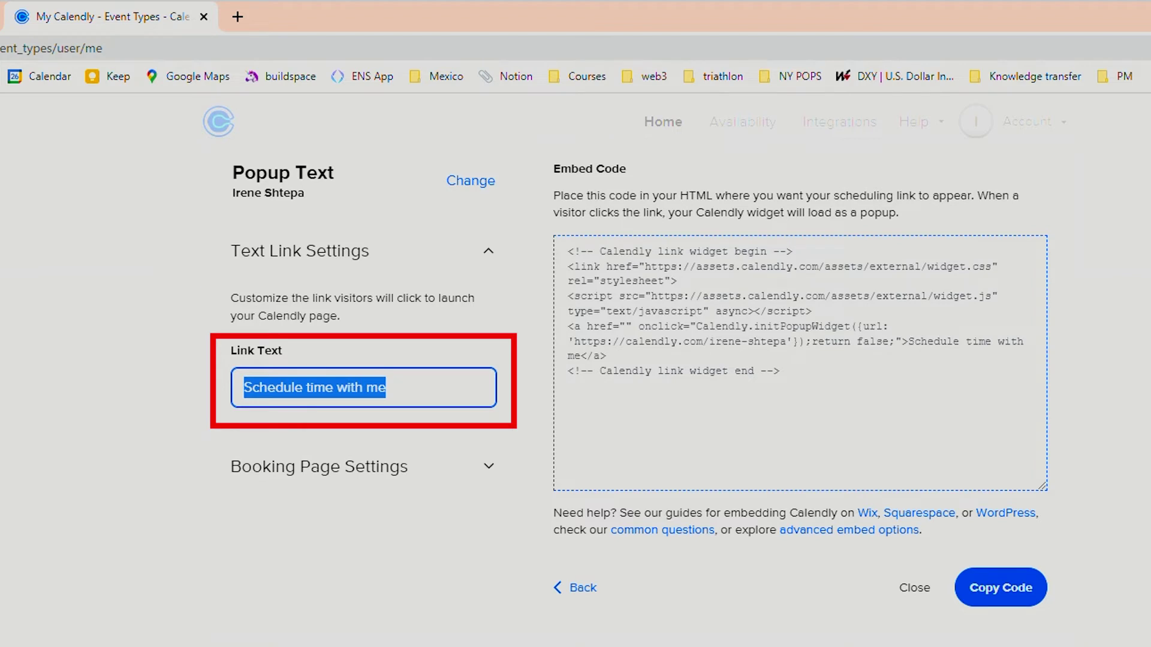
text(B)
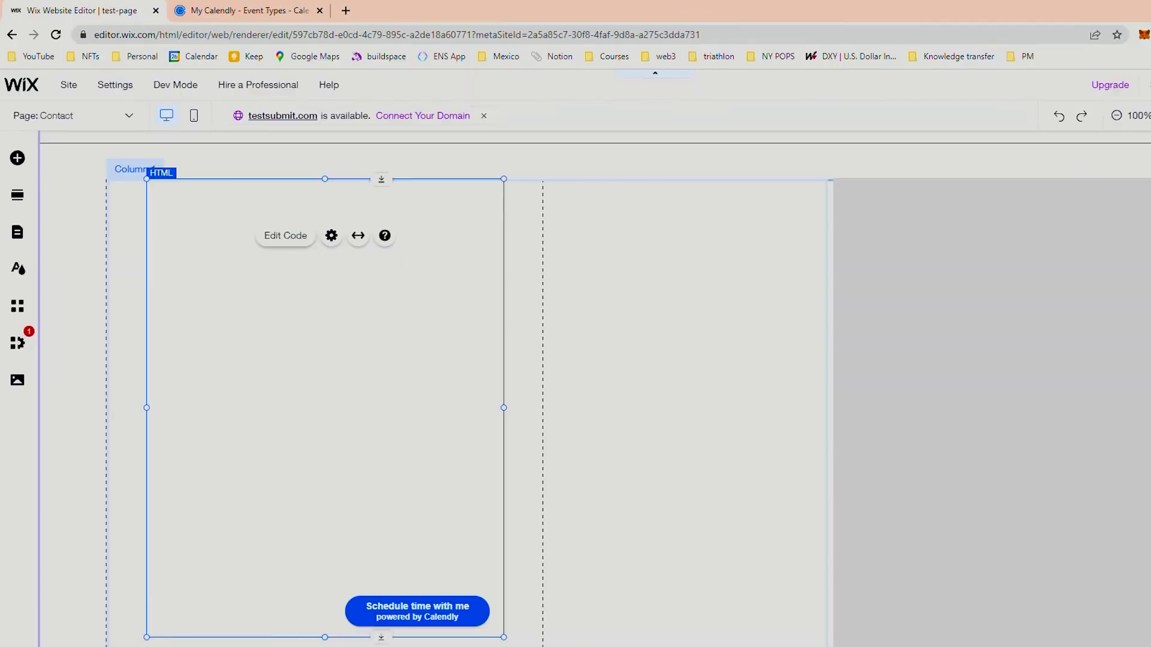
- Paste the popup text link code over the HTML element's existing badge widget code
click(331, 236)
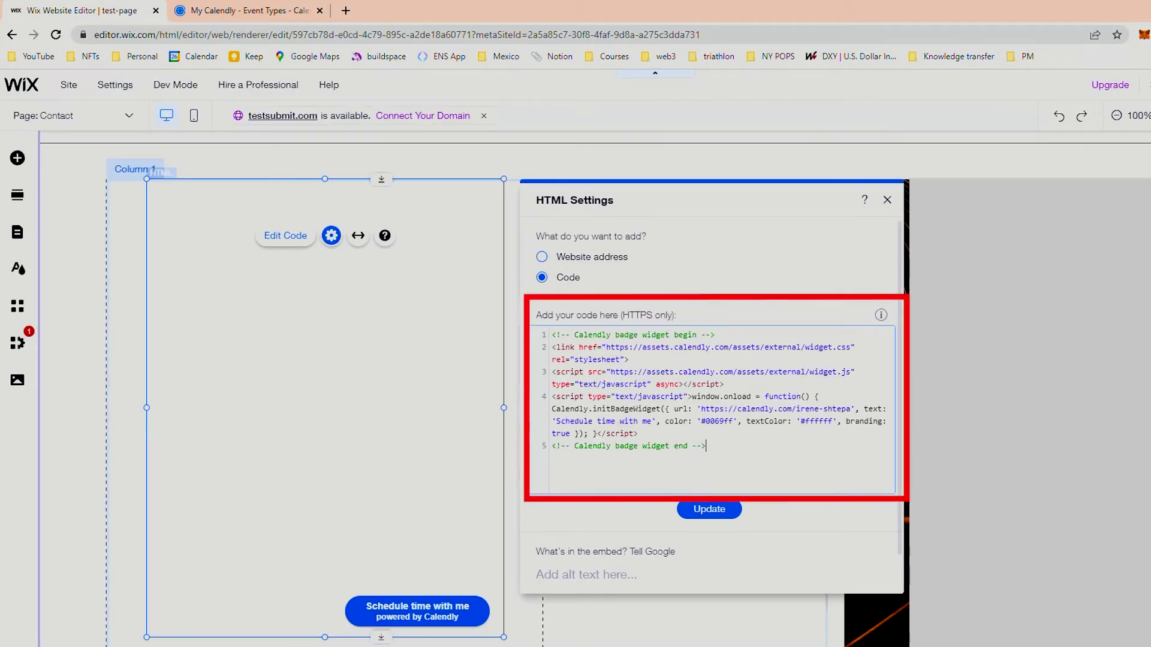
key(ctrl+a)
key(ctrl+v)
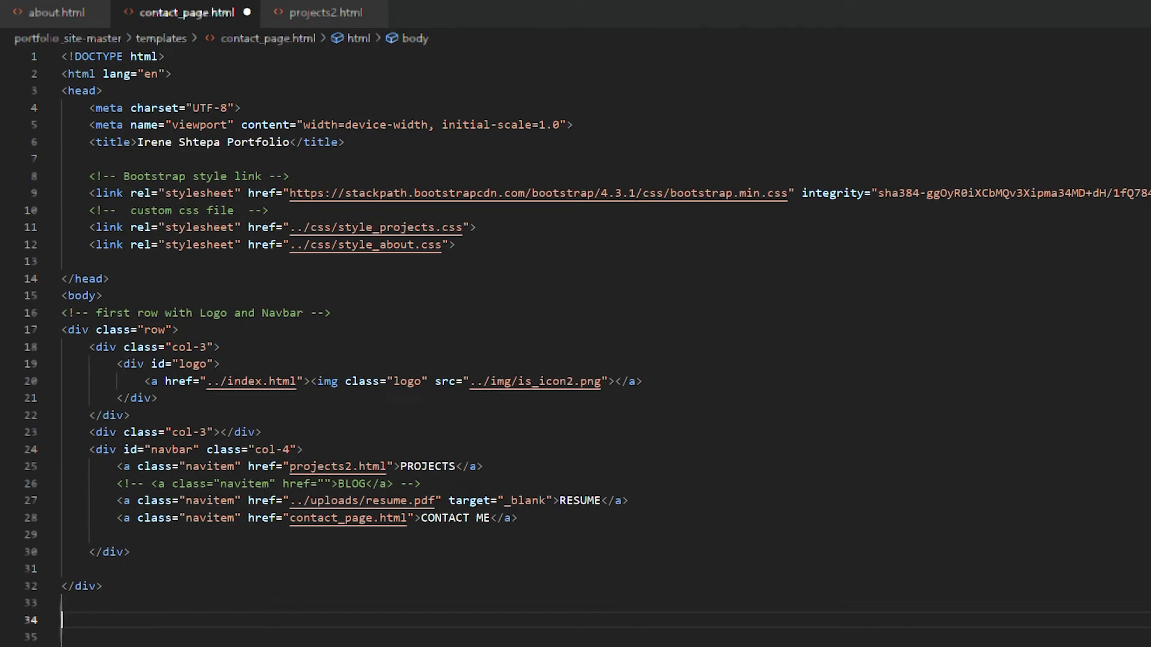
- Open contact_page.html in the default browser, then return to VS Code
right_click(185, 12)
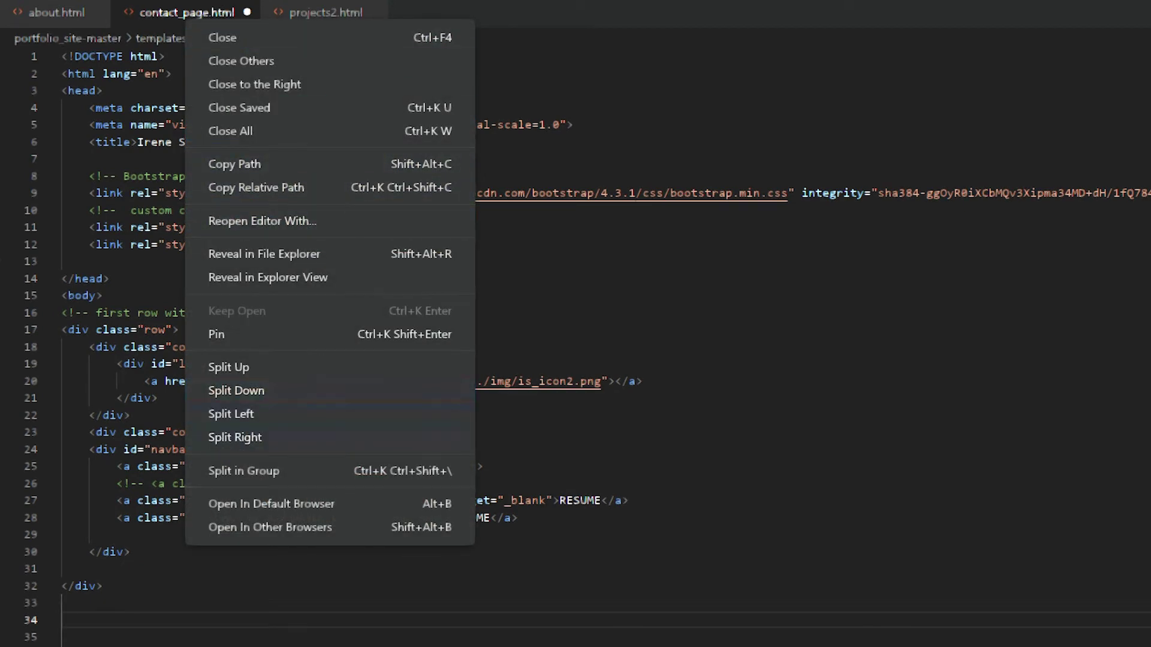
click(271, 504)
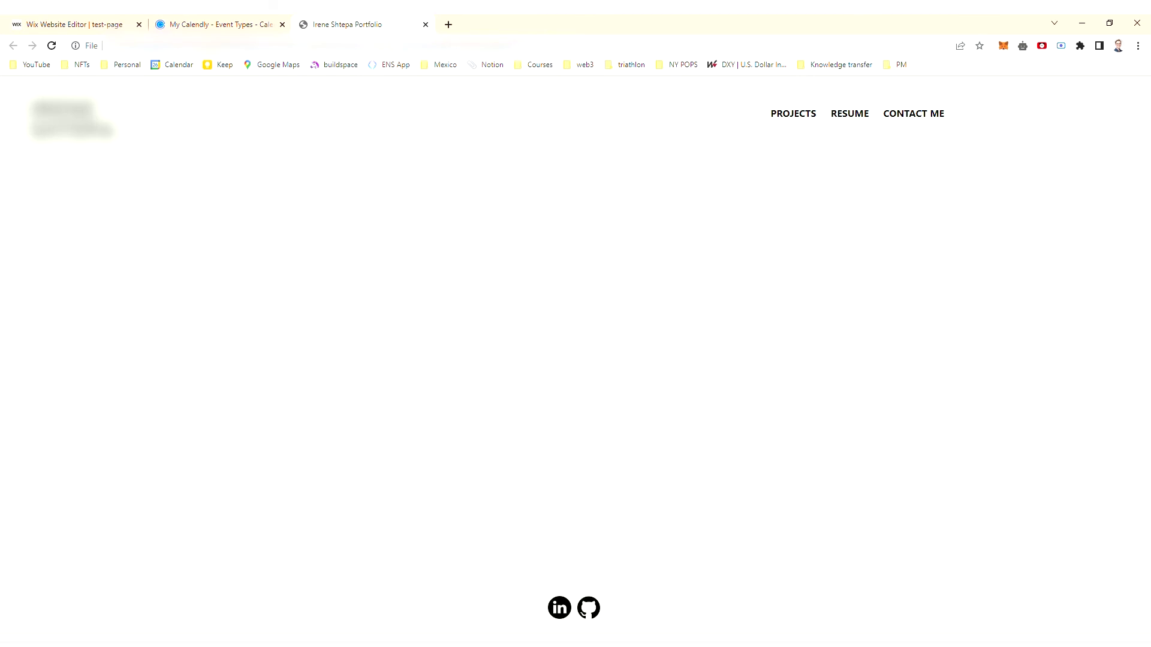
key(alt+Tab)
scroll(283, 360, down, 3)
scroll(282, 359, down, 2)
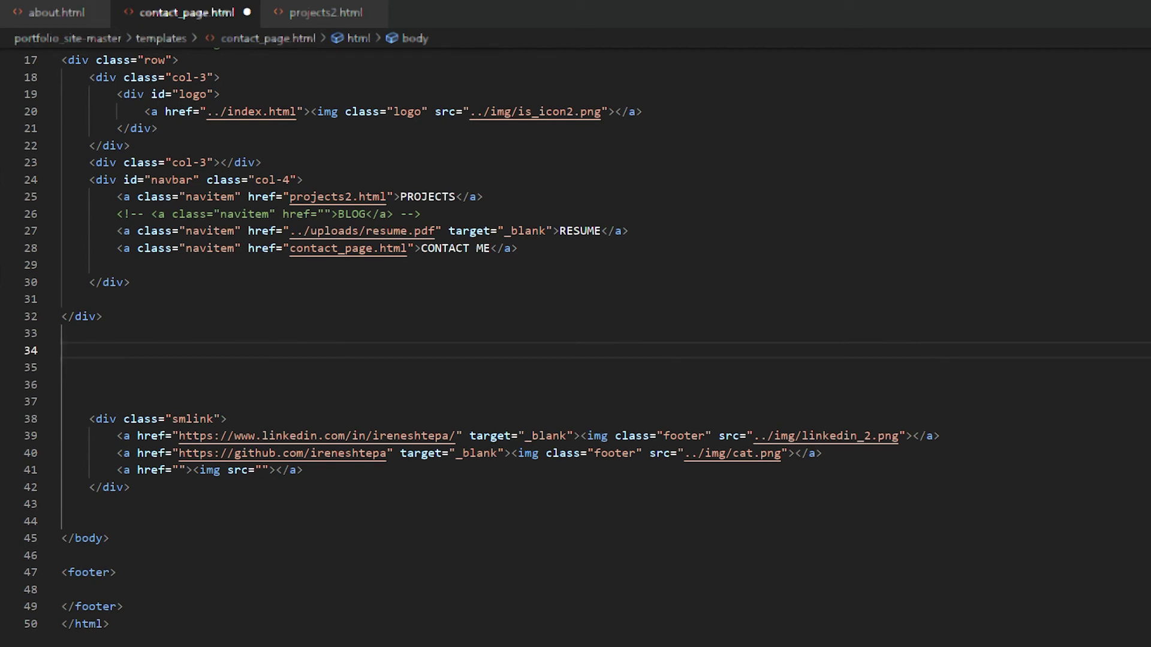
- Paste the Calendly inline widget code at line 34 and save contact_page.html
key(ctrl+v)
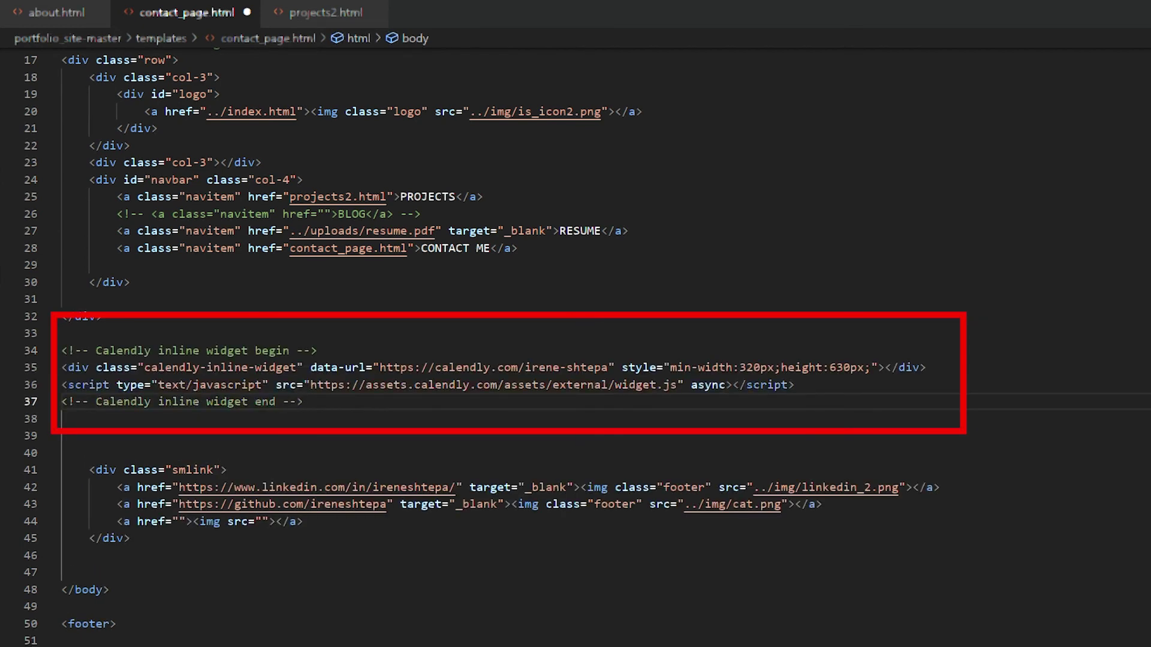
key(ctrl+s)
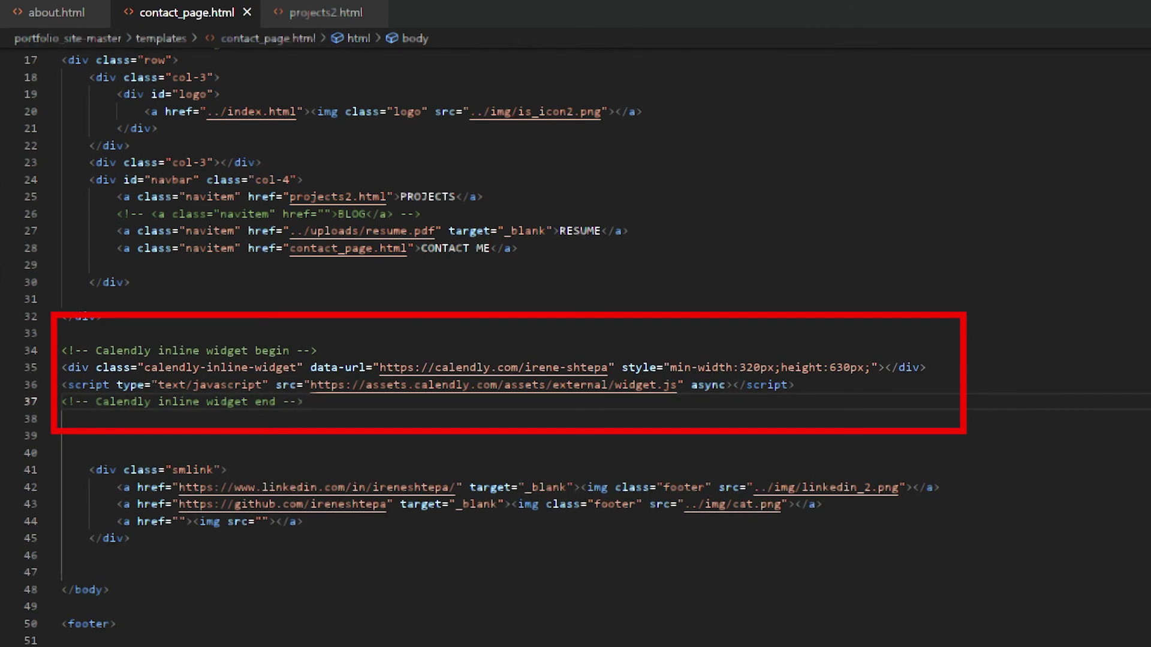
key(alt+Tab)
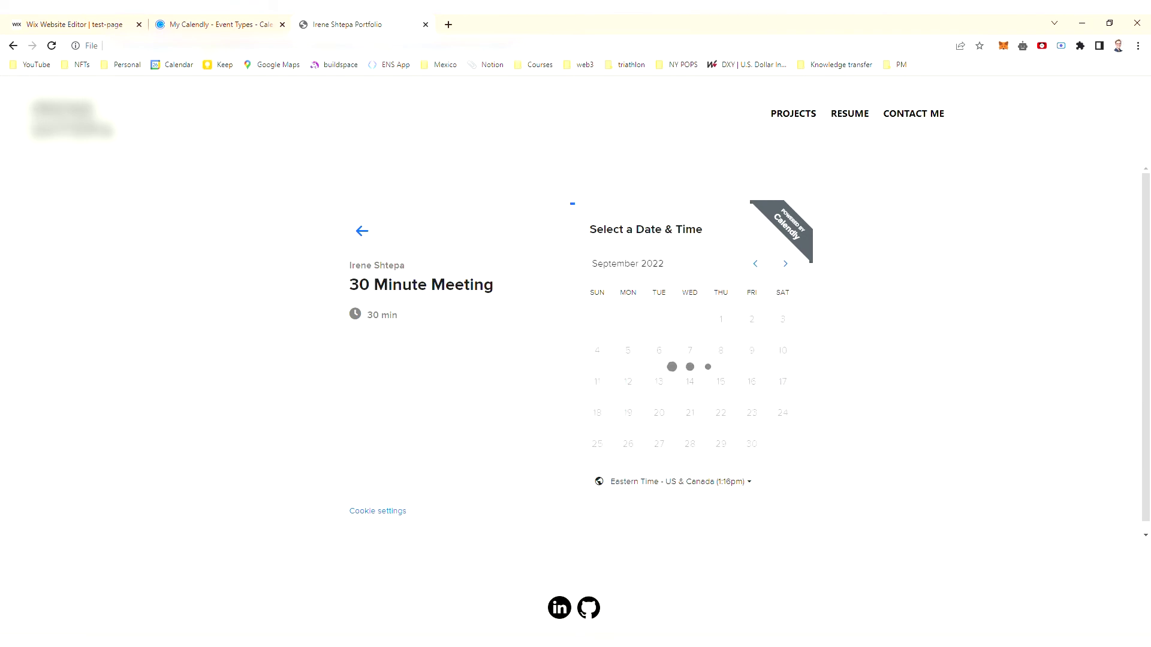
- Show September 14's available time slots in the local page's Calendly widget
click(689, 382)
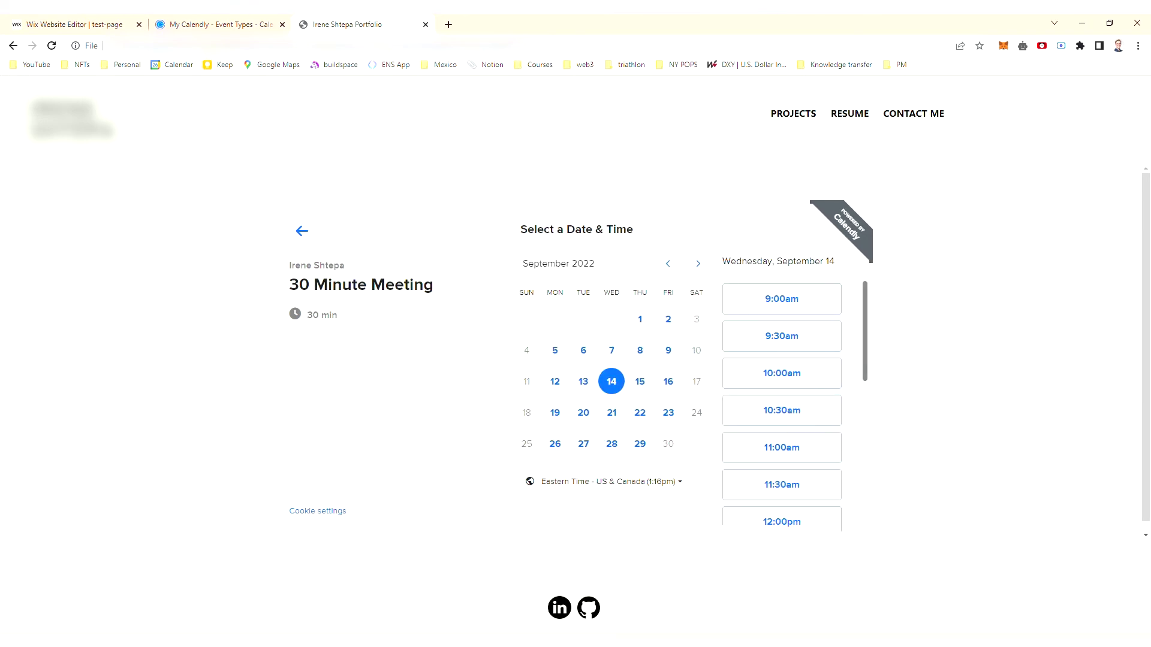